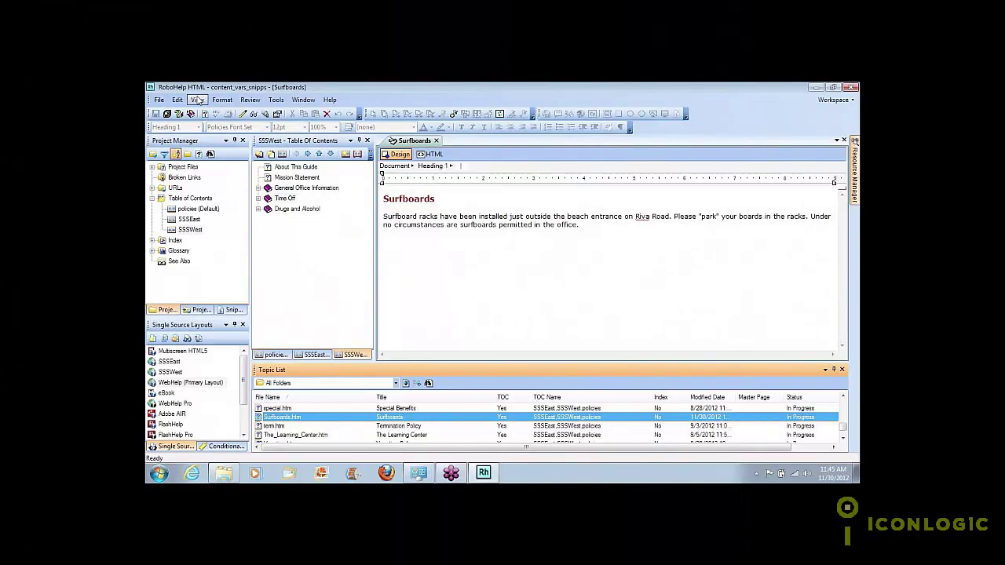
- Open the View menu to reach the list of pods
left_click(198, 99)
mouse_move(235, 123)
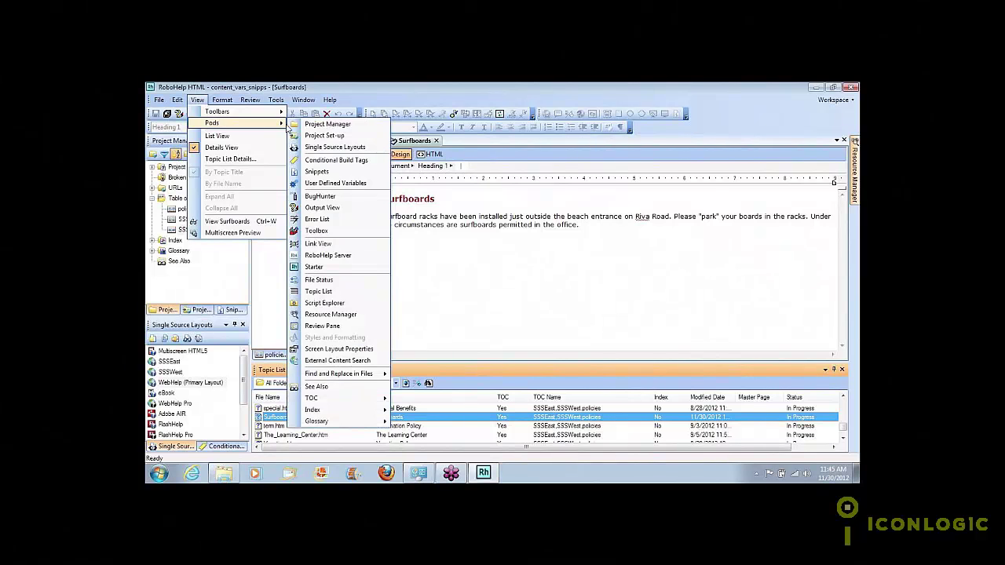
- Display the User Defined Variables pod from View > Pods
left_click(331, 185)
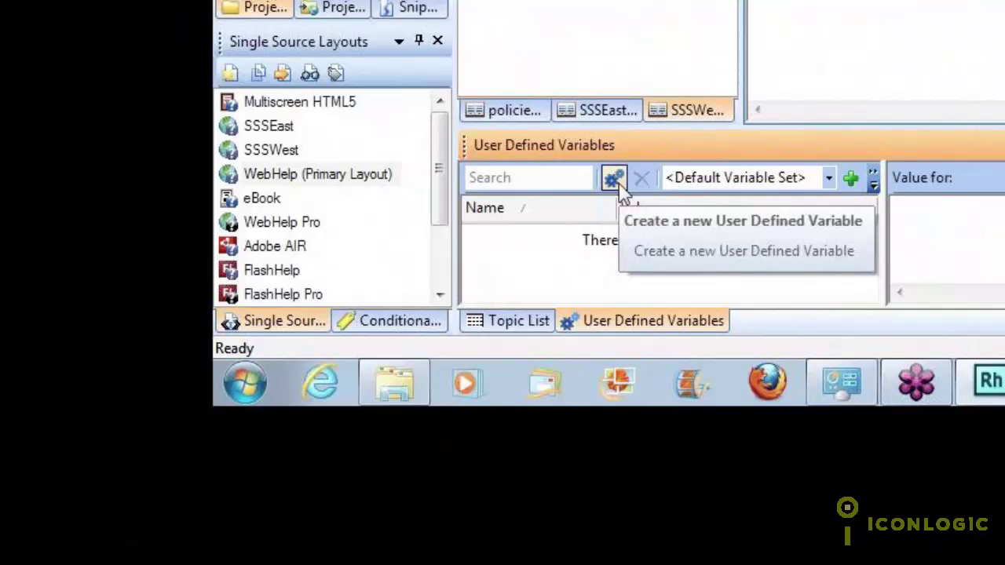
- Create a user-defined variable named SSSwebaddress with the value Super Simplistic Solutions
left_click(617, 184)
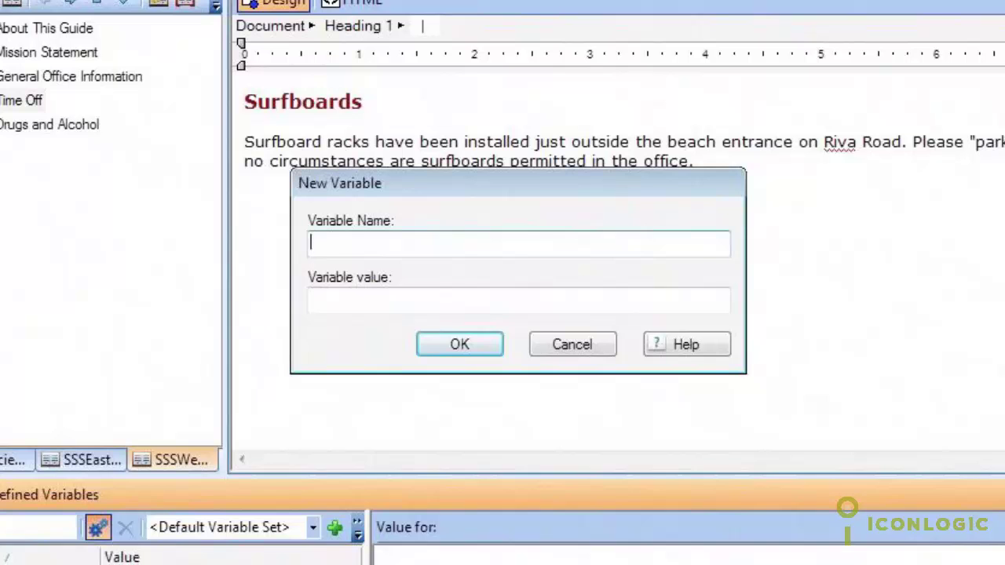
type("SSSw")
type("ebaddre")
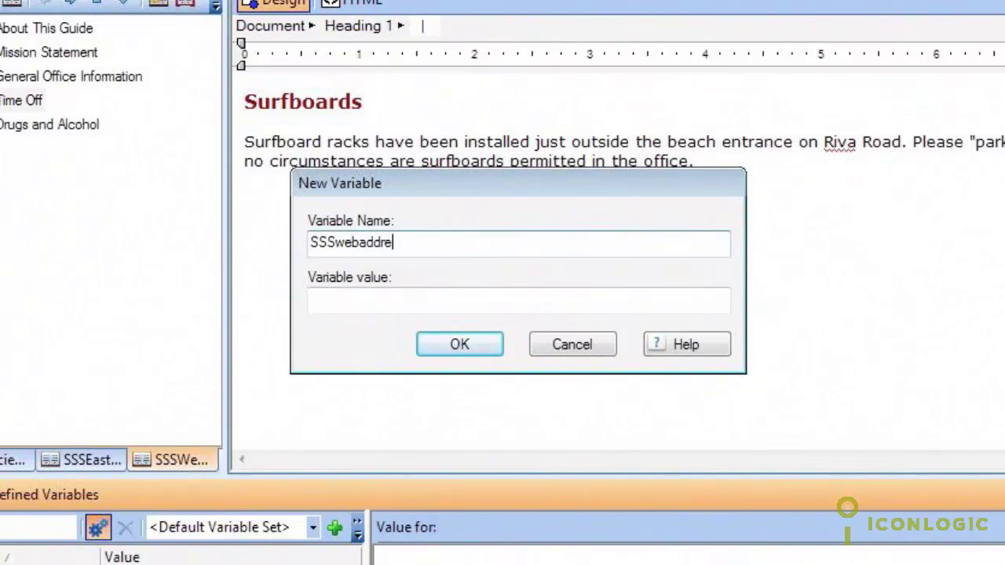
type("ss")
left_click(326, 302)
type("S")
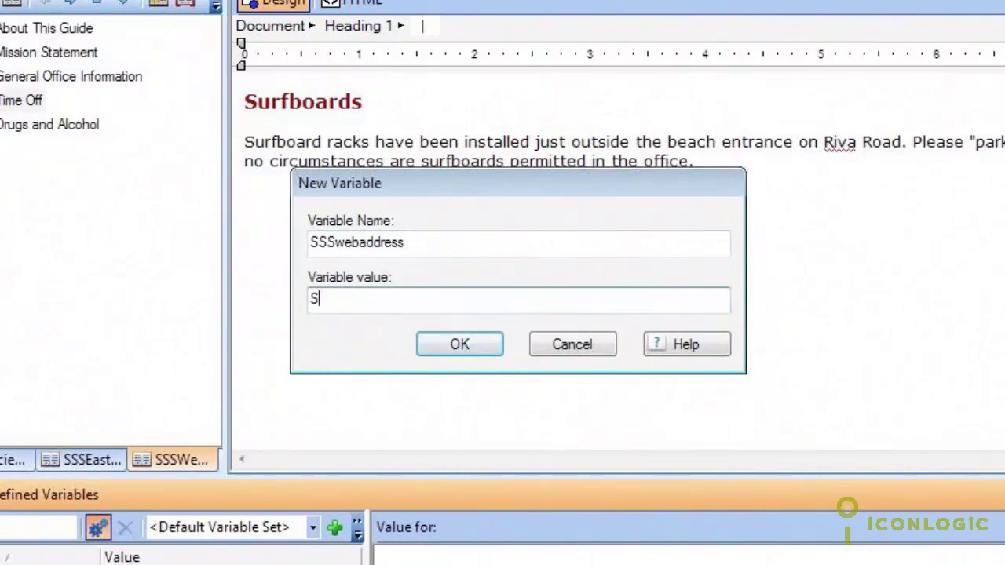
type("uper ")
type("Simp")
type("listic S")
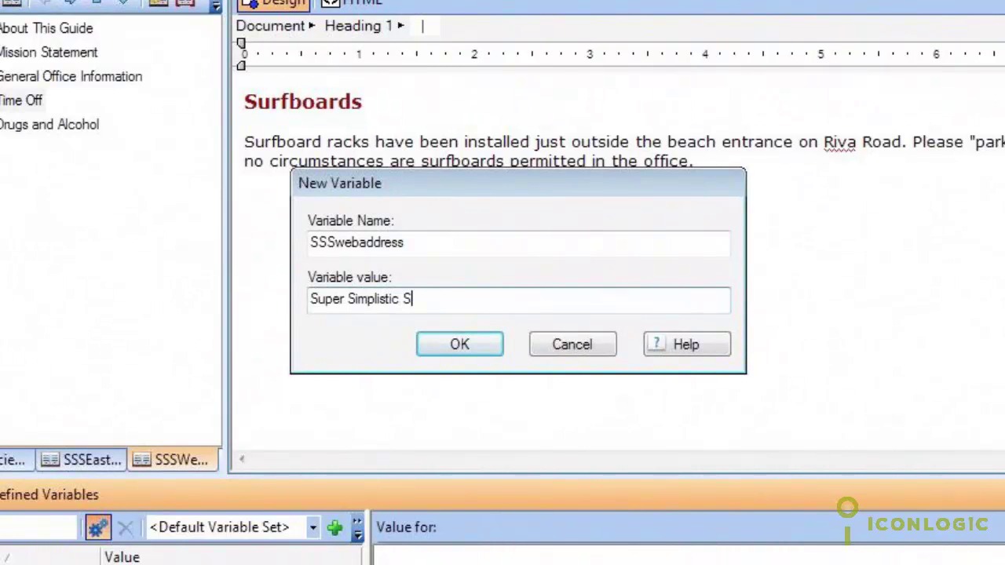
type("olutions")
- Confirm the SSSwebaddress variable, then select its value text and right-click it
left_click(462, 360)
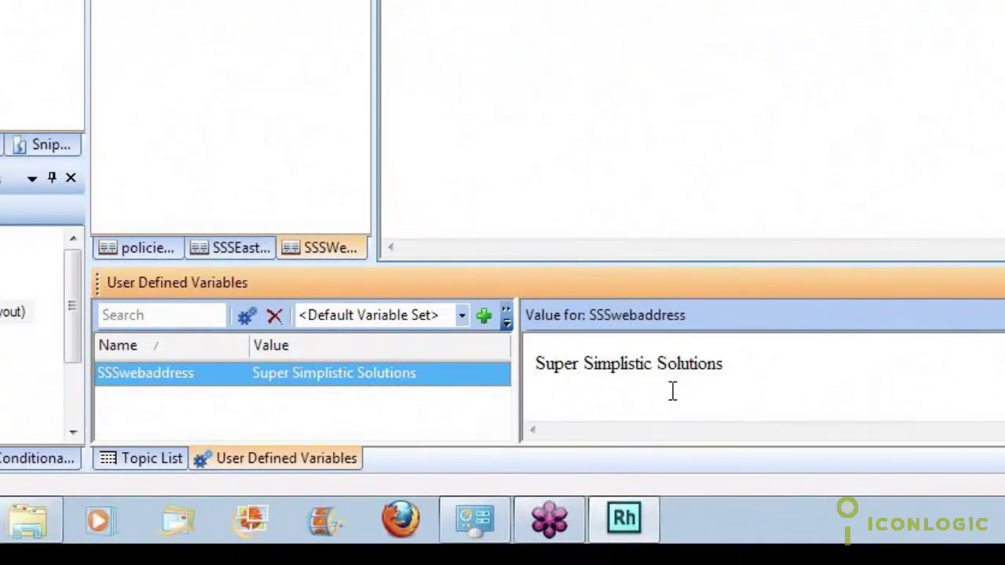
left_click_drag(537, 364, 722, 376)
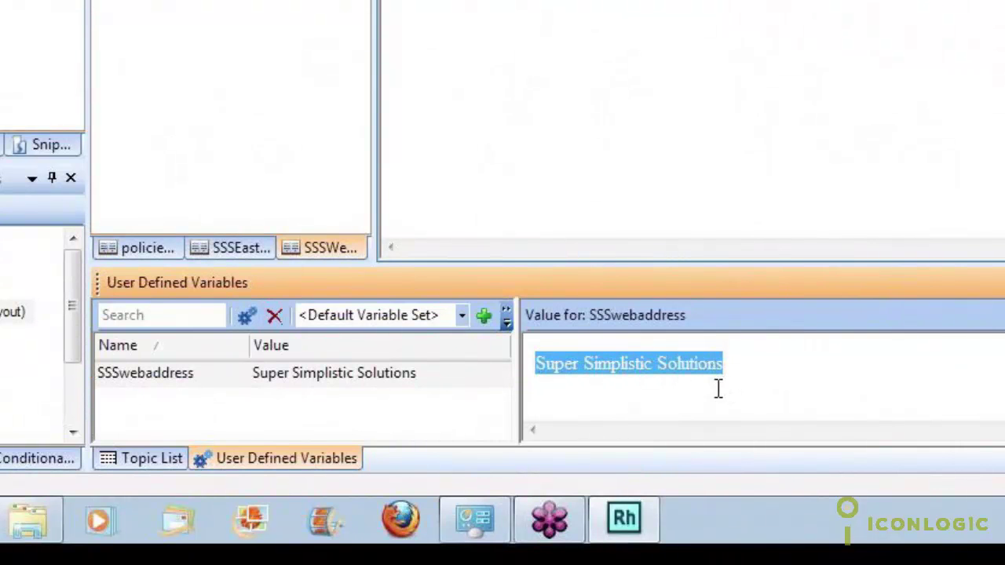
right_click(684, 375)
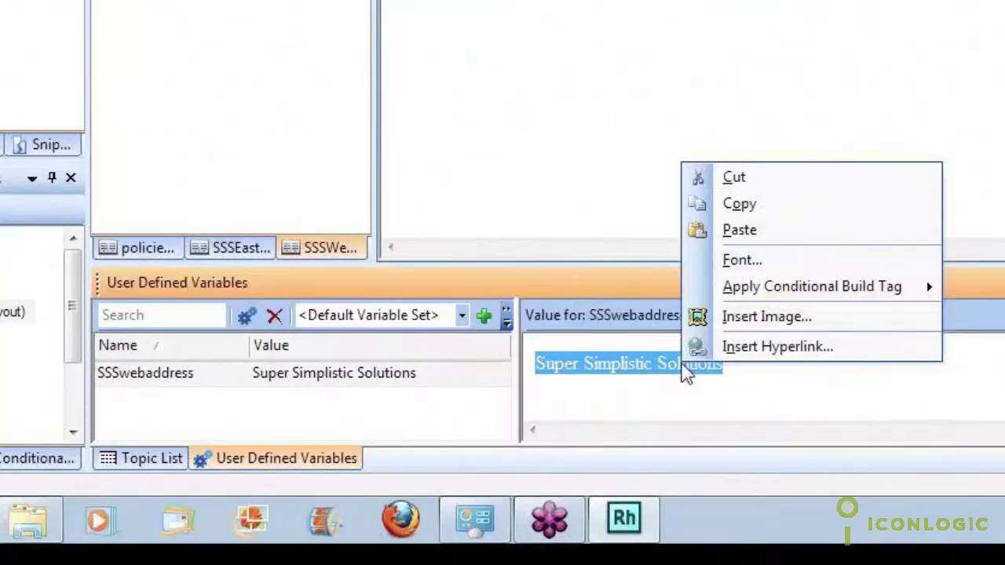
left_click(752, 353)
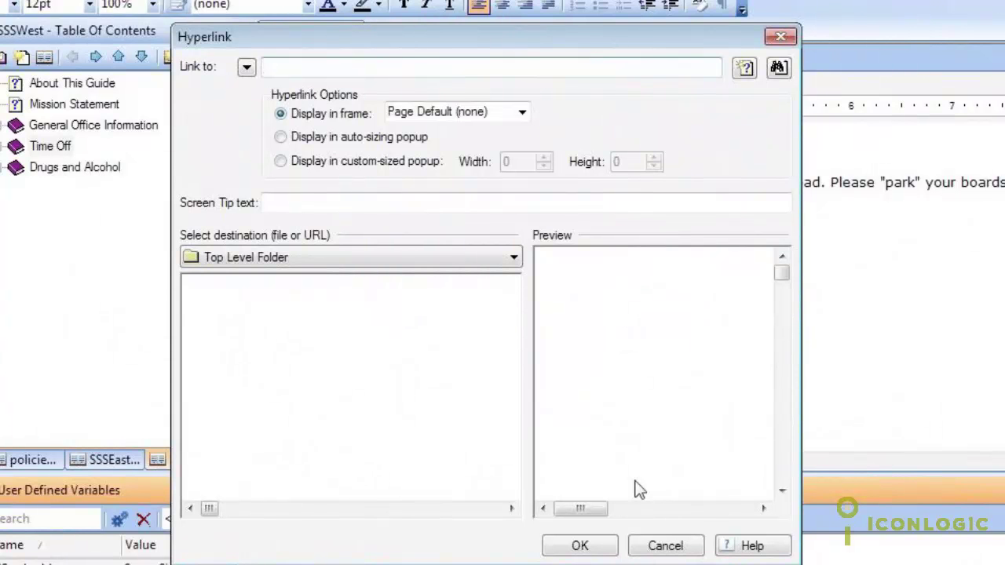
left_click(248, 69)
left_click(290, 92)
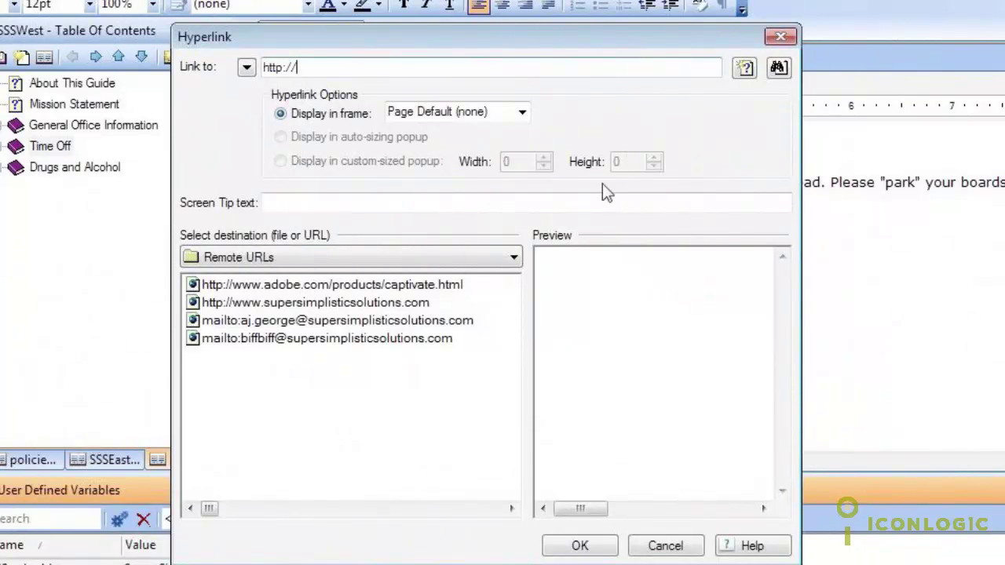
type("www.s")
type("ss.com")
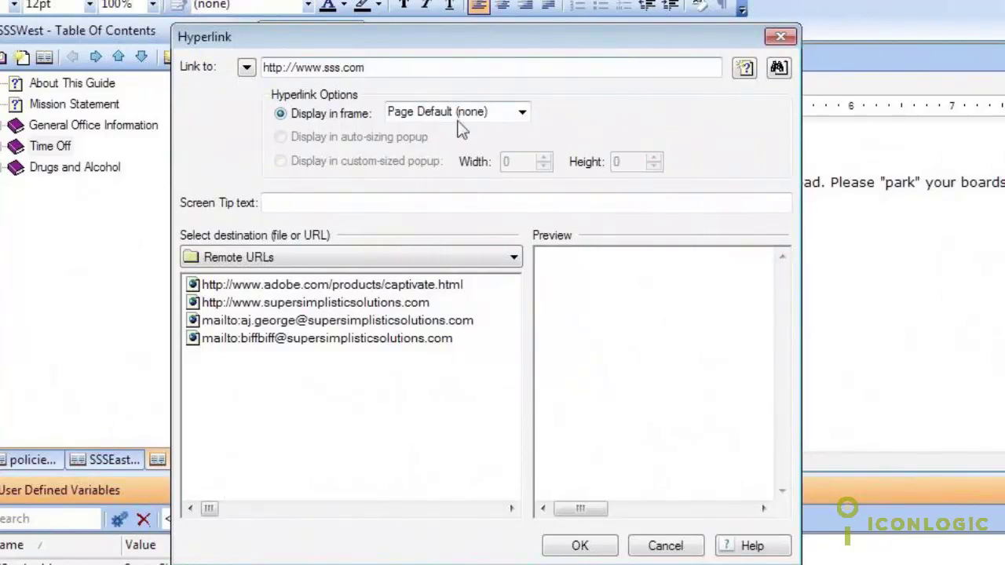
left_click(522, 113)
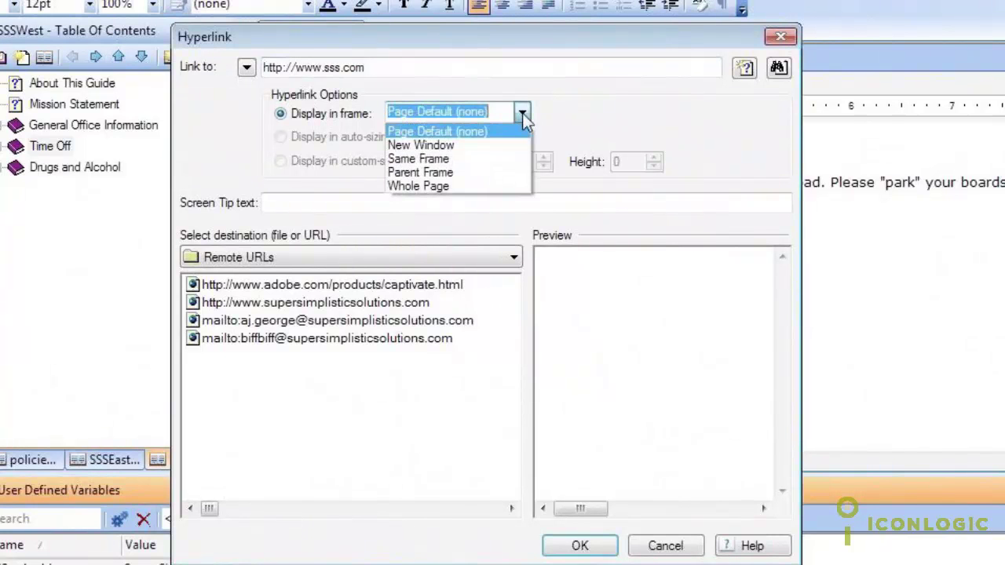
left_click(514, 148)
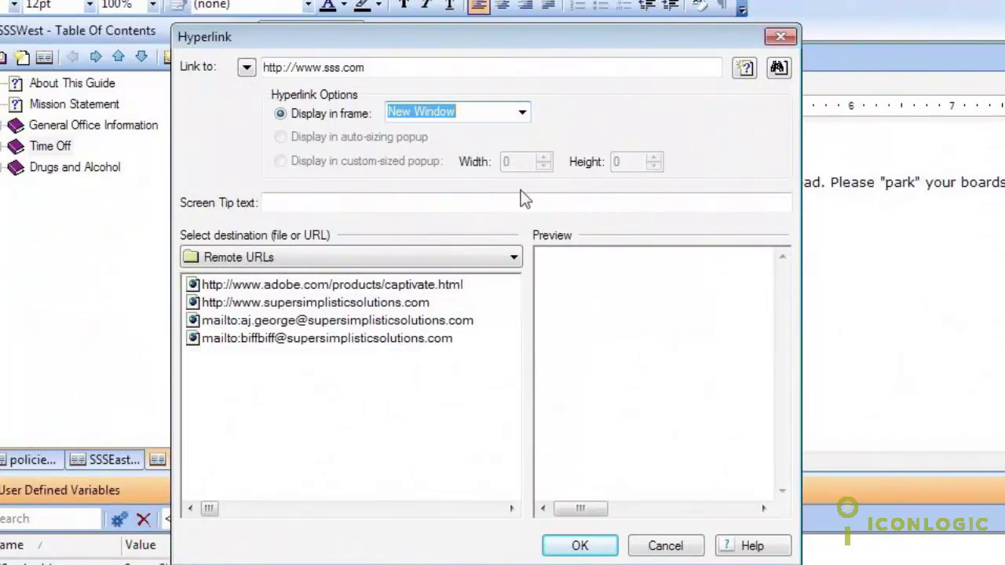
left_click(580, 546)
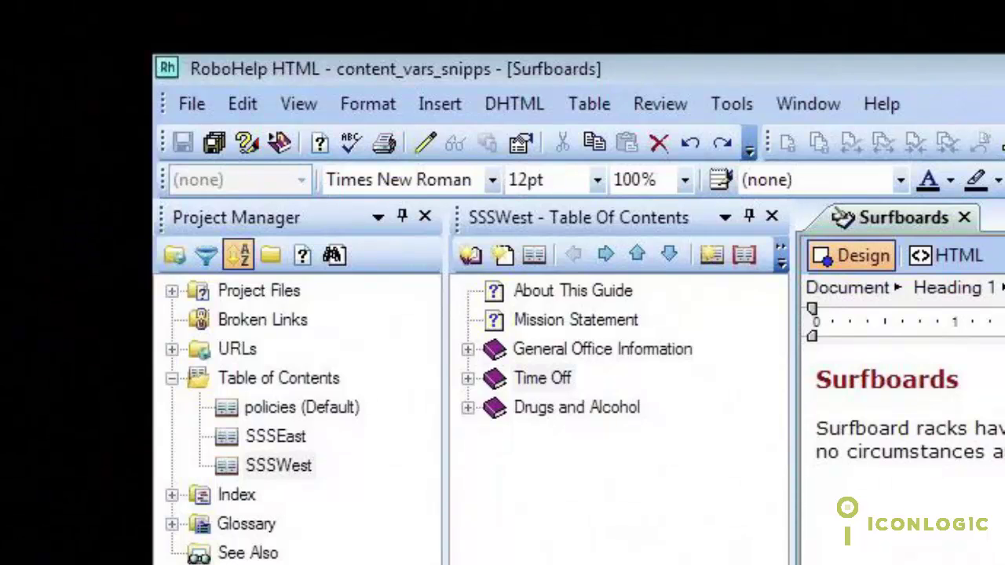
- Expand Project Files and General_Office_Information, then open the Nondiscrimination Policy topic
left_click(172, 291)
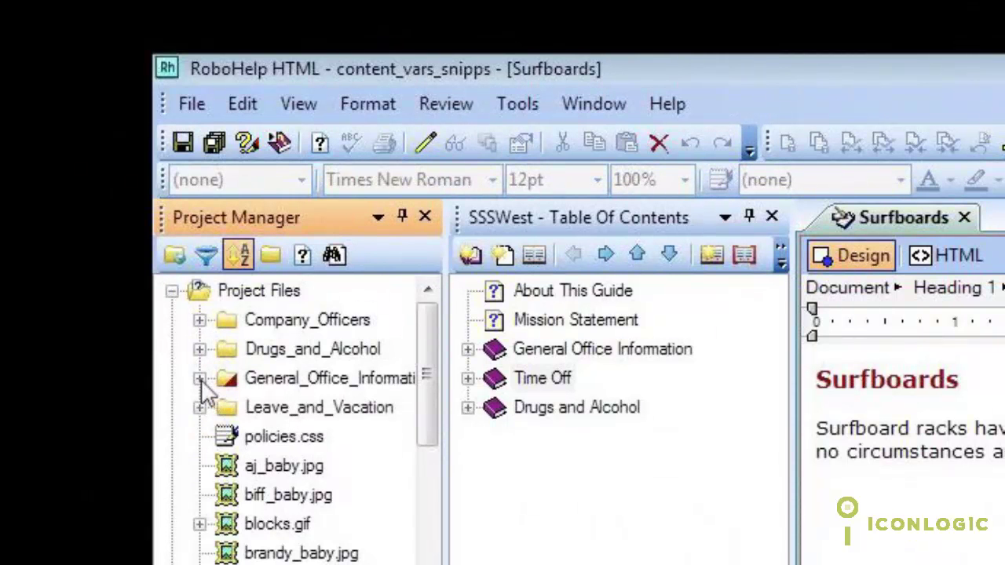
left_click(199, 378)
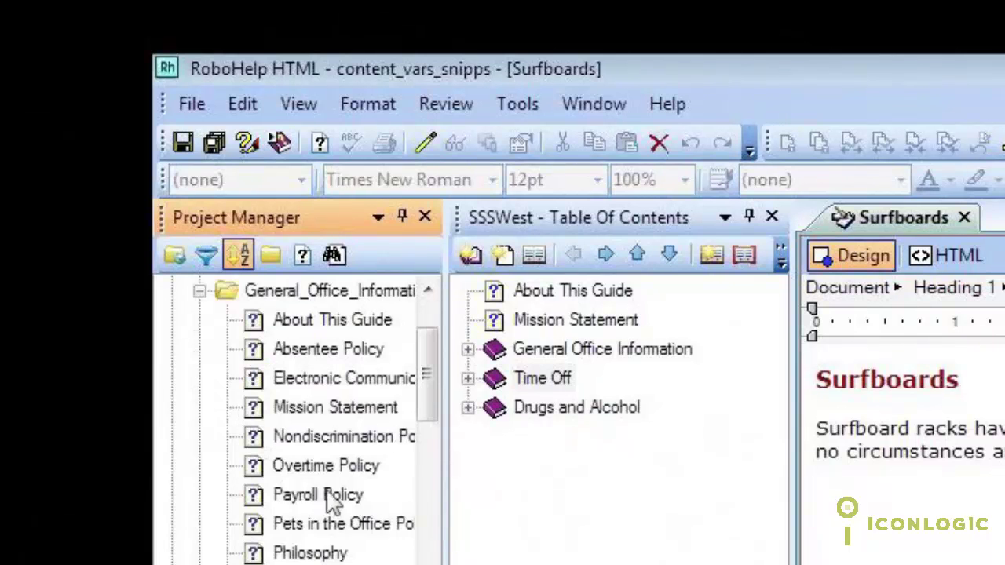
double_click(318, 435)
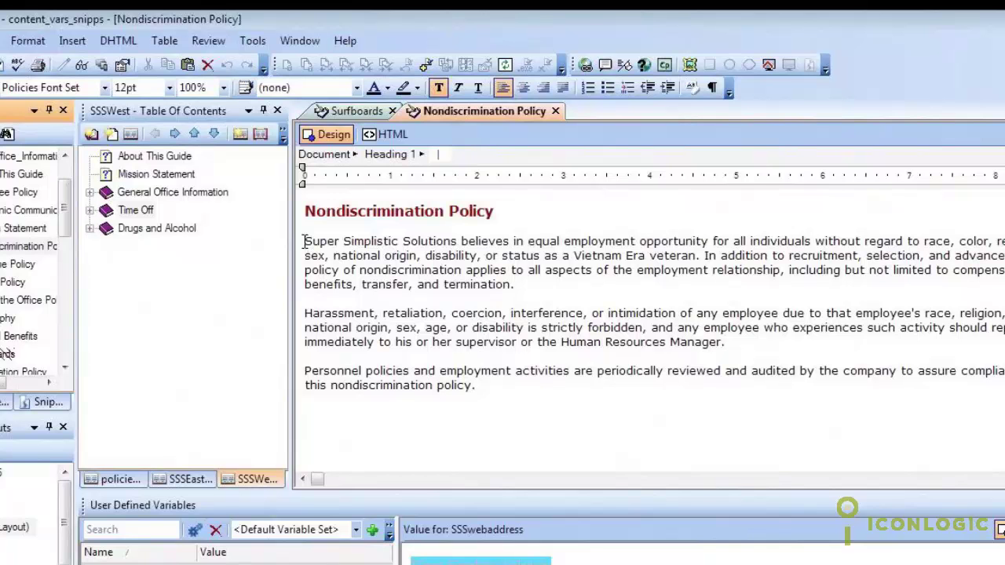
- Replace 'Super Simplistic Solutions' in the first paragraph with the SSSwebaddress variable and save
left_click(298, 243)
left_click_drag(305, 241, 457, 242)
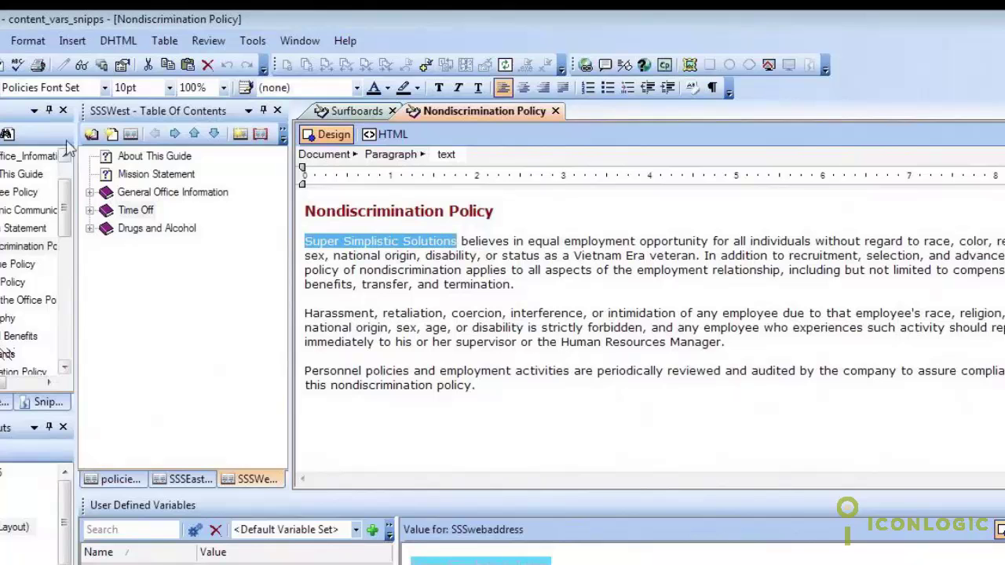
left_click(73, 41)
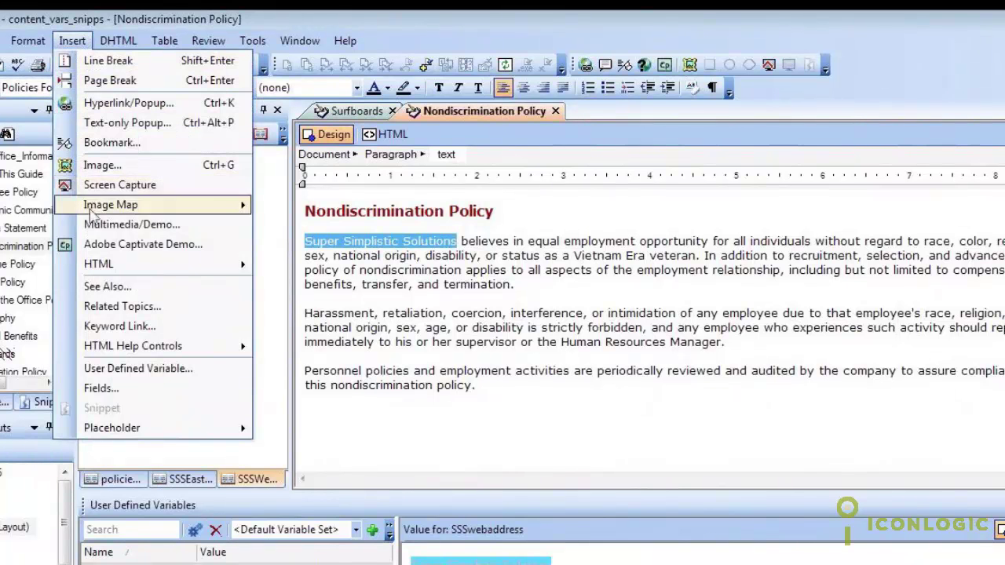
left_click(122, 369)
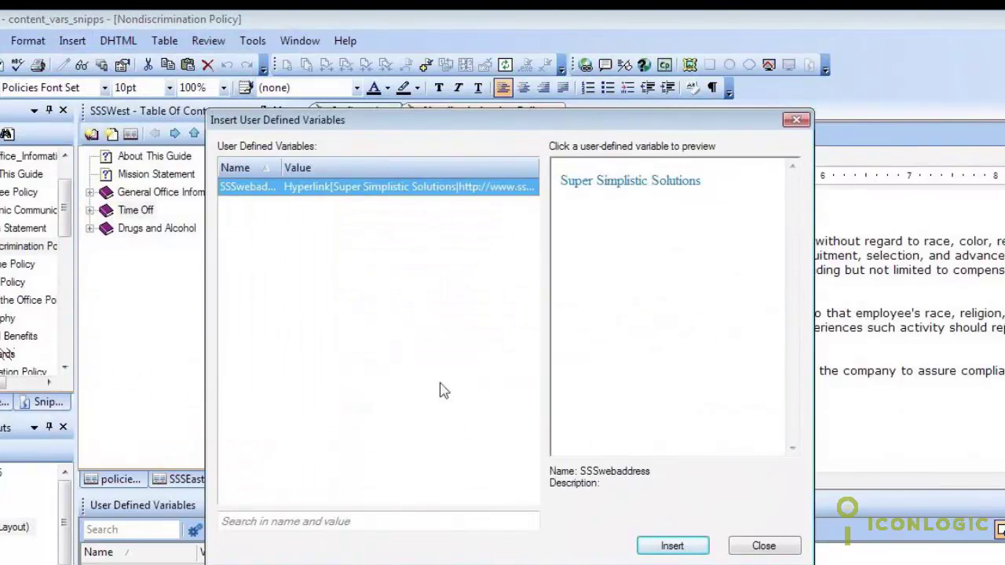
left_click(656, 553)
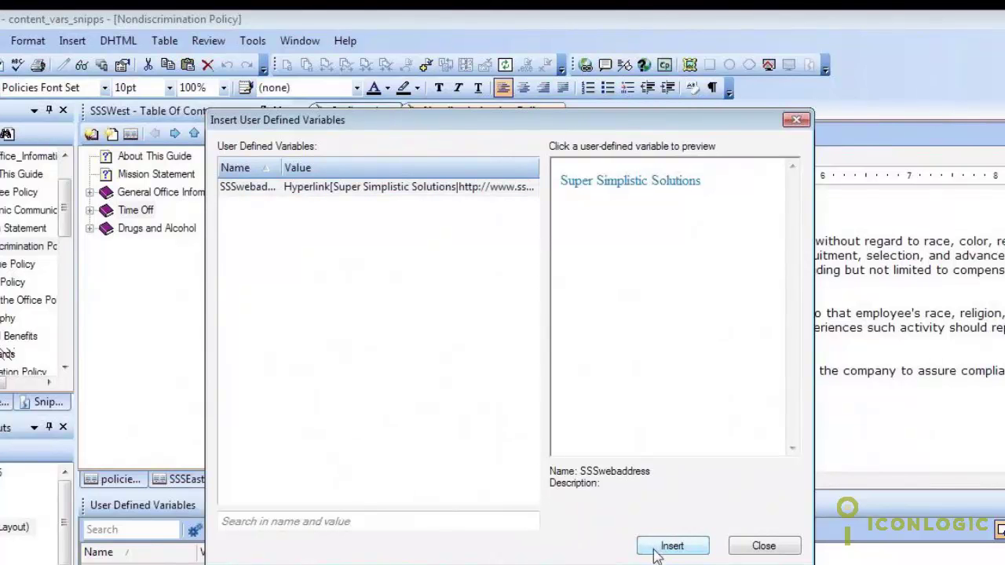
left_click(763, 546)
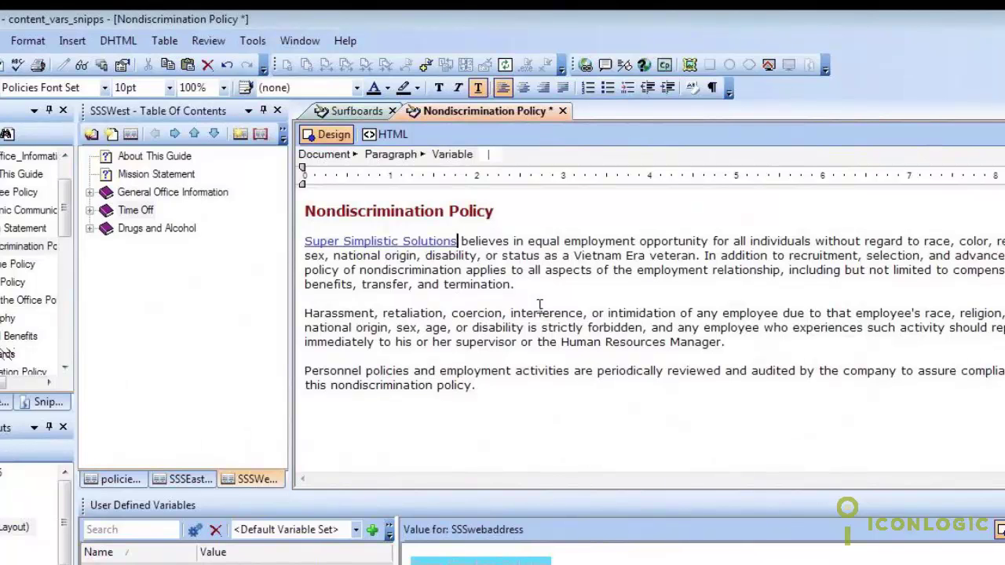
key("ctrl+s")
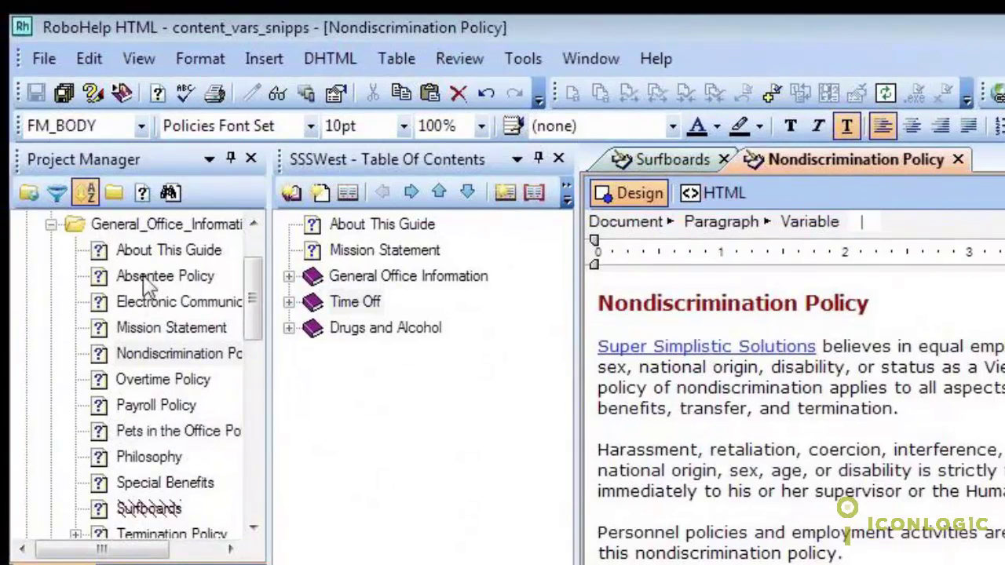
- Open Absentee Policy and replace 'Super Simplistic Solutions' with the SSSwebaddress variable
double_click(143, 275)
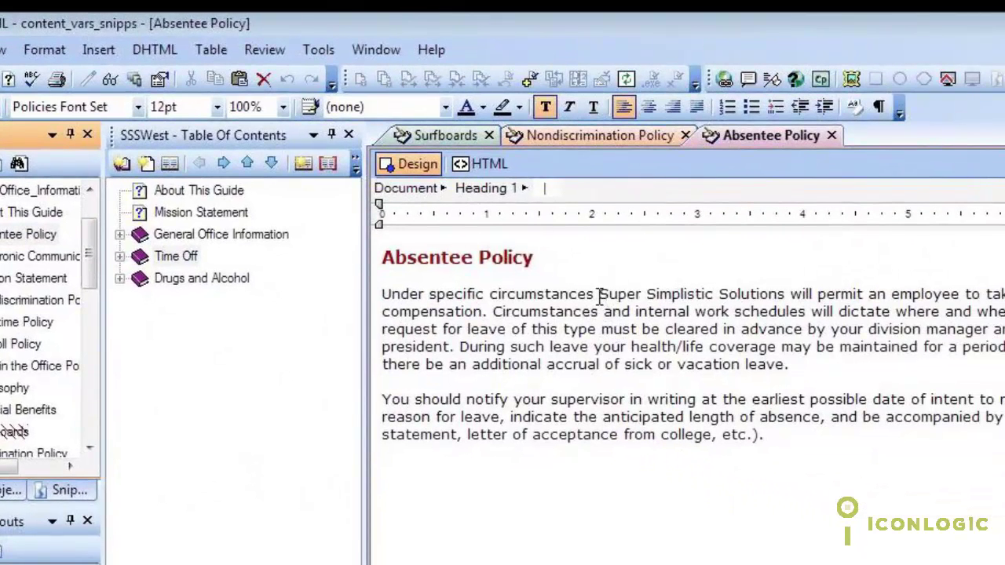
left_click_drag(600, 296, 786, 297)
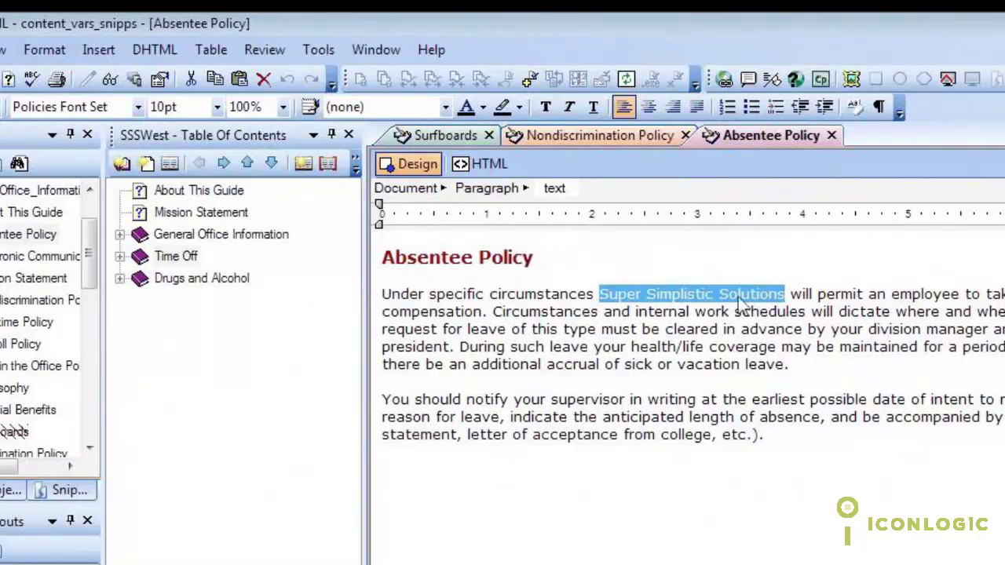
left_click(98, 50)
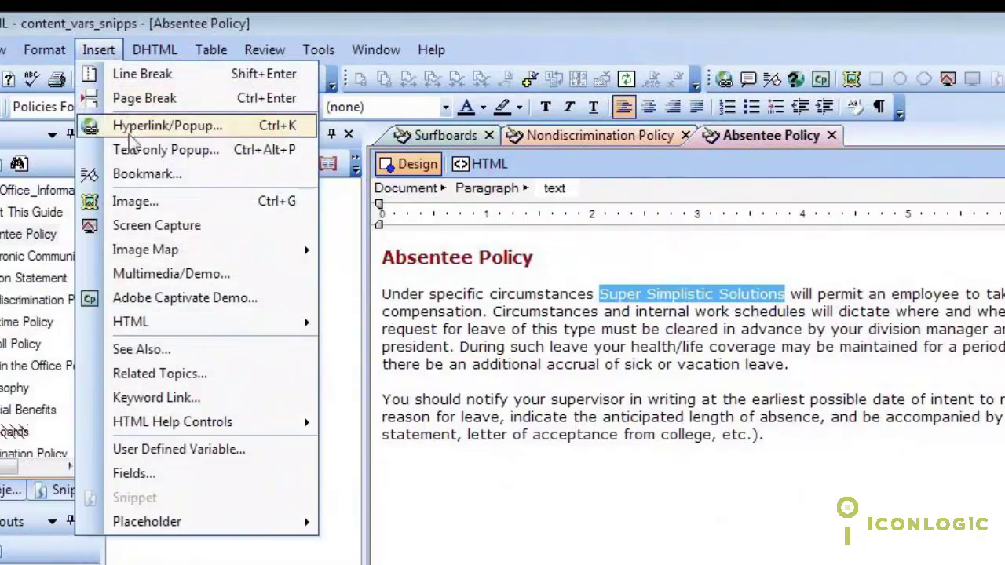
left_click(177, 449)
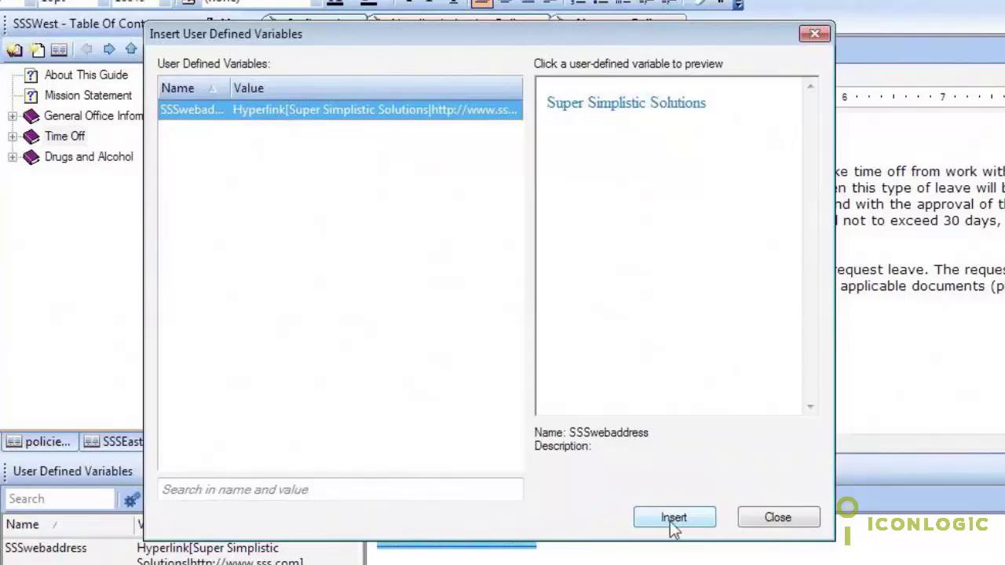
left_click(669, 521)
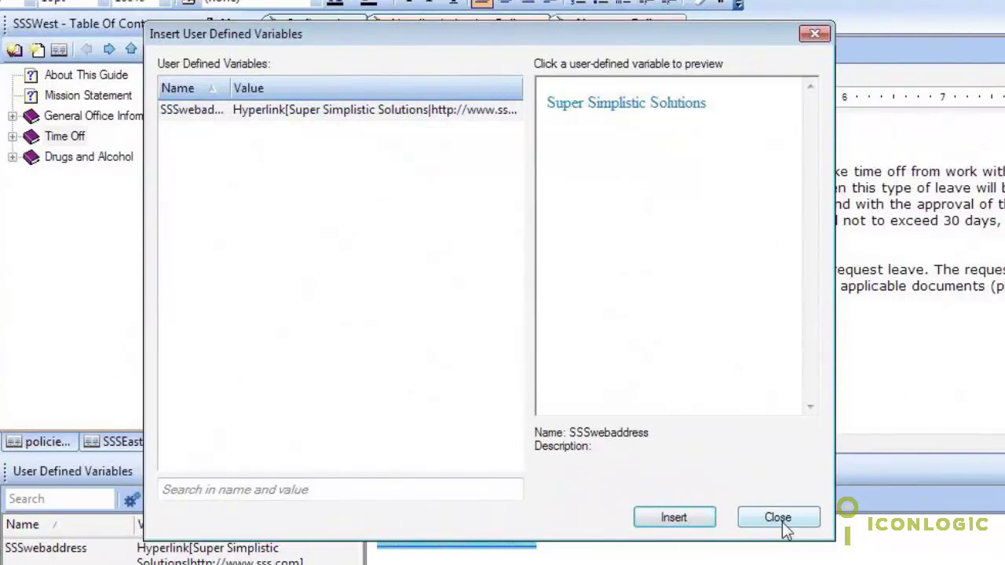